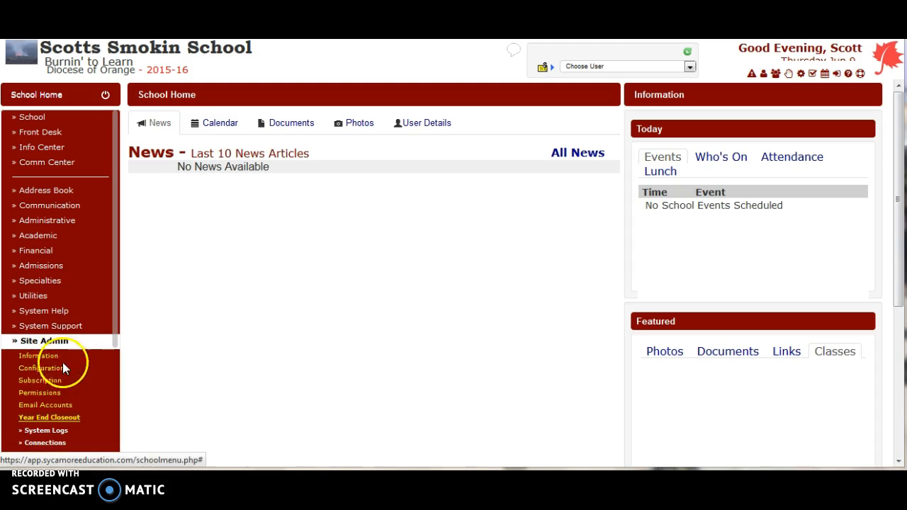
Step: Open Year End Closeout, review the Prepare page's best practices through Ready to Continue, and proceed to Step 2 - Saving Your Data
left_click(46, 420)
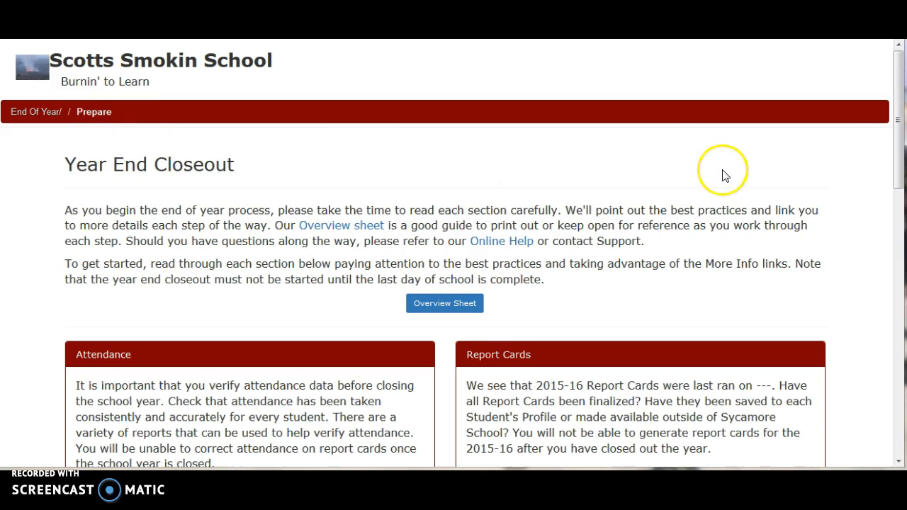
left_click_drag(898, 138, 897, 166)
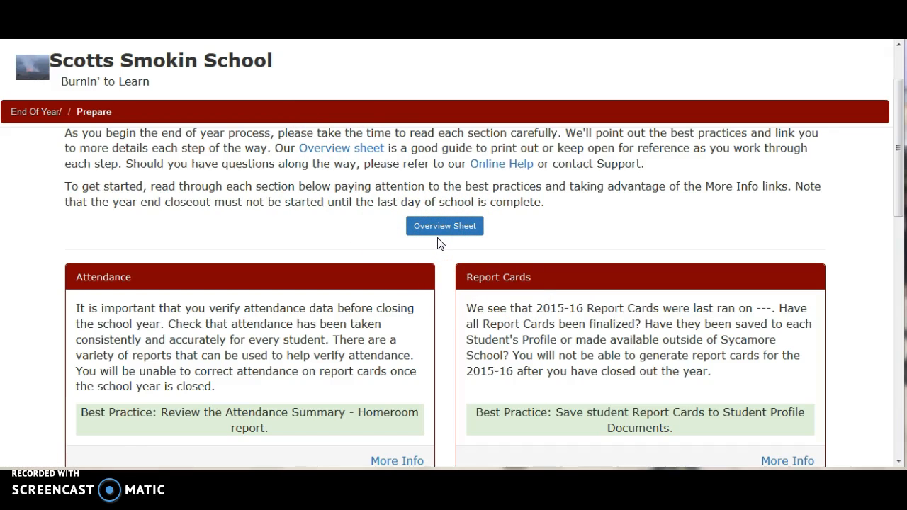
left_click_drag(896, 180, 893, 226)
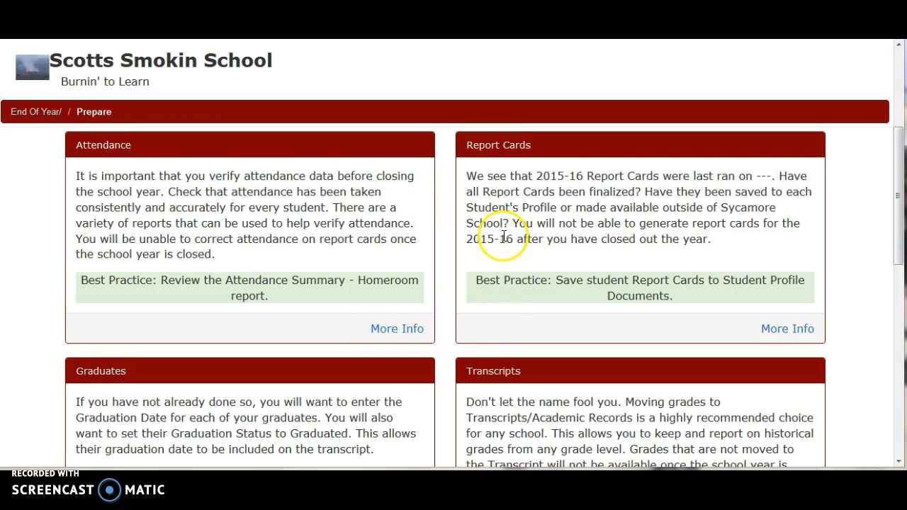
left_click_drag(894, 208, 883, 410)
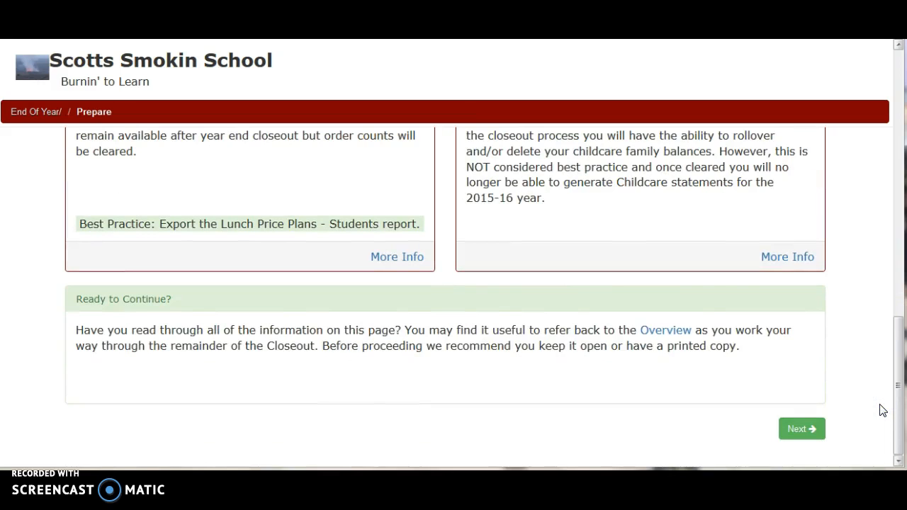
left_click(795, 431)
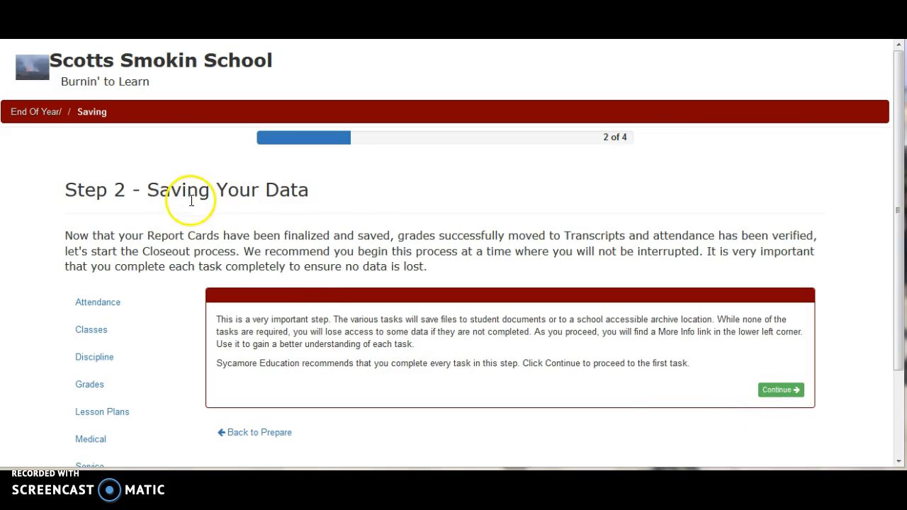
Step: Open the Attendance task for saving Attendance Detail PDFs to Student Profile Documents
left_click_drag(899, 216, 898, 322)
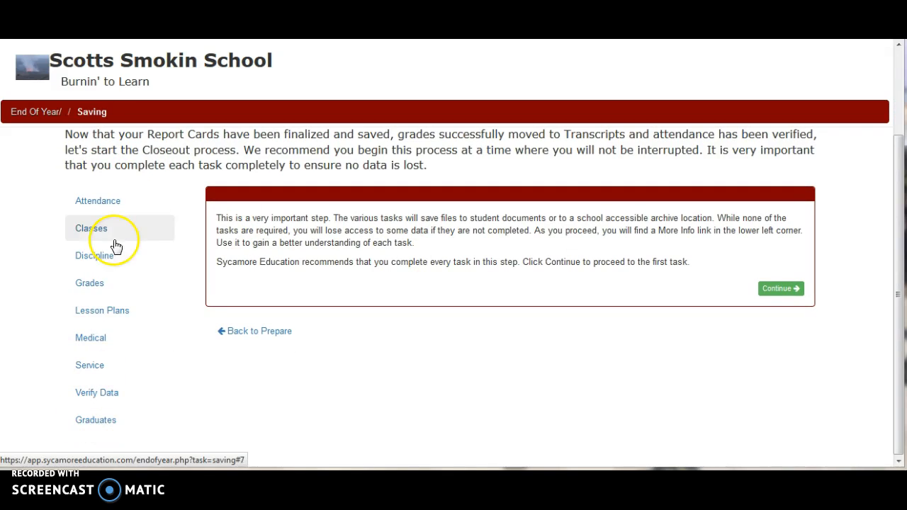
left_click(104, 202)
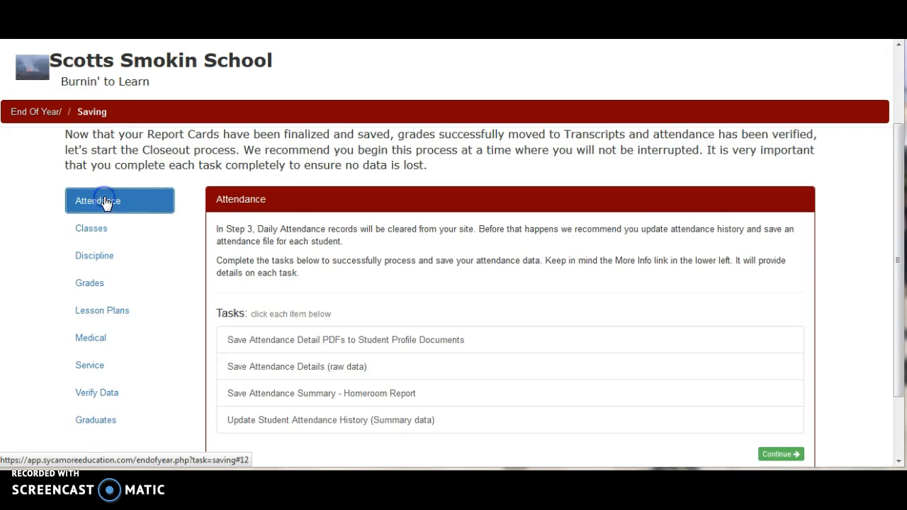
left_click(287, 347)
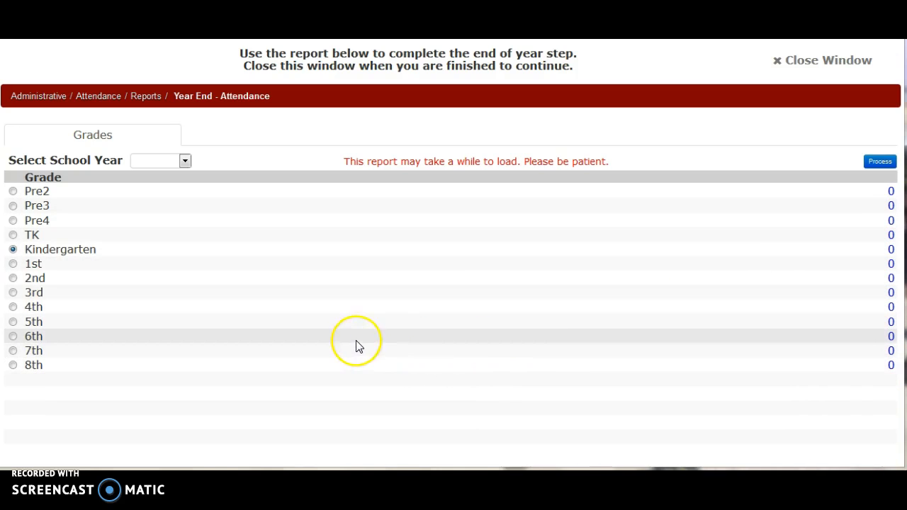
Step: Process the year-end attendance PDFs for 5th grade, dismiss the completion message, and close the report window
left_click(168, 162)
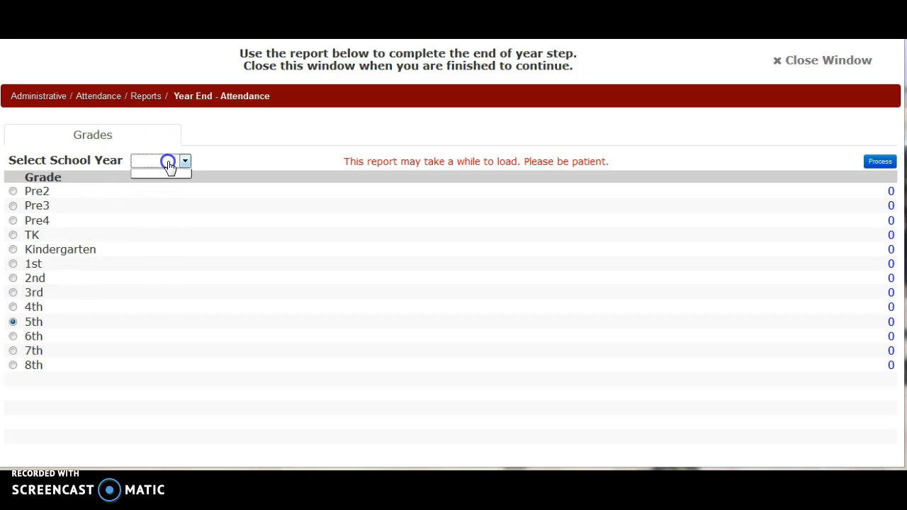
left_click(881, 163)
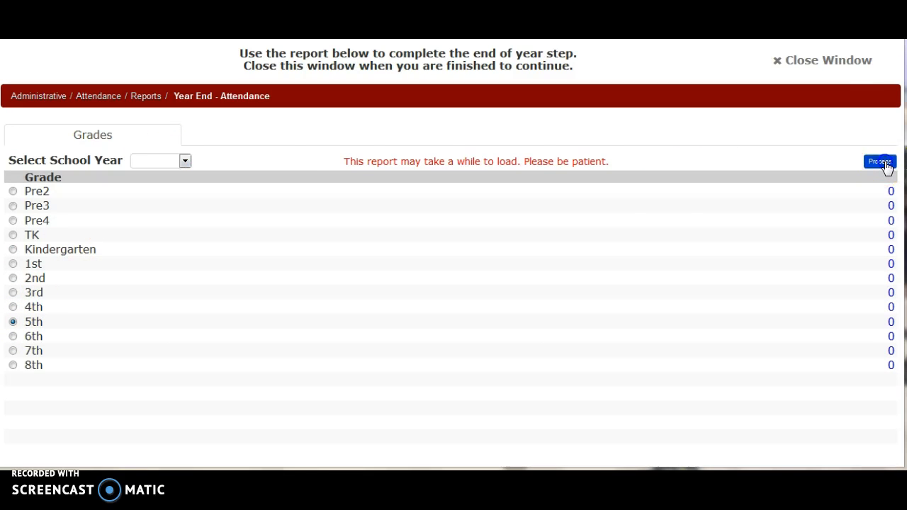
left_click(508, 225)
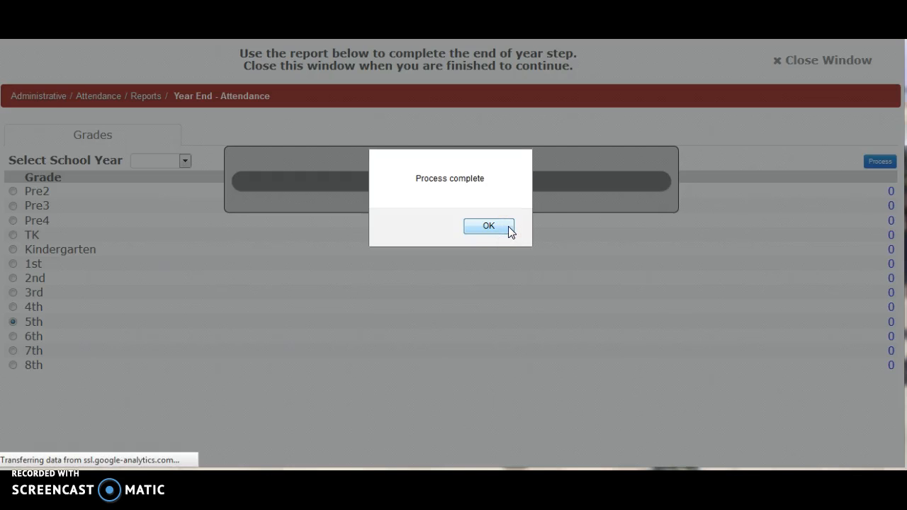
left_click(509, 226)
left_click(35, 346)
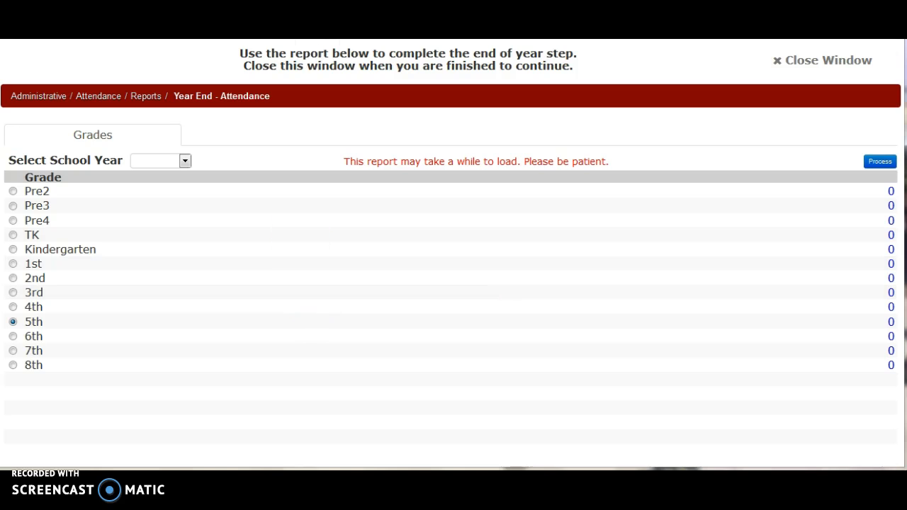
key("ctrl+w")
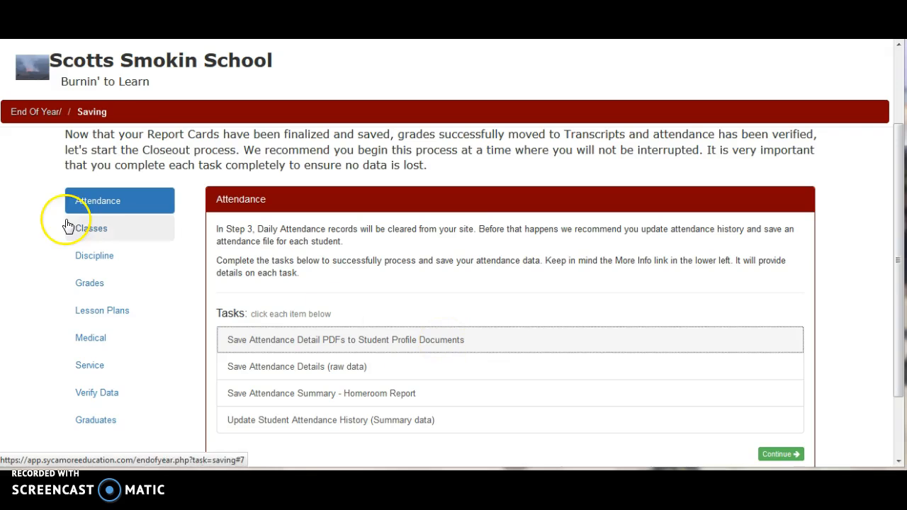
Step: Look up a student from School Home, check the Attendance and Documents records for the saved attendance file, and return to the closeout
key("ctrl+shift+Tab")
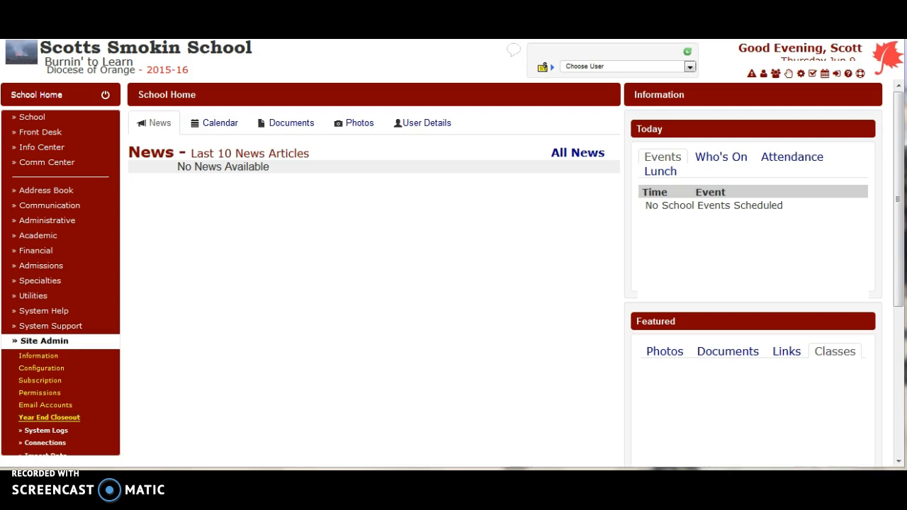
left_click(764, 75)
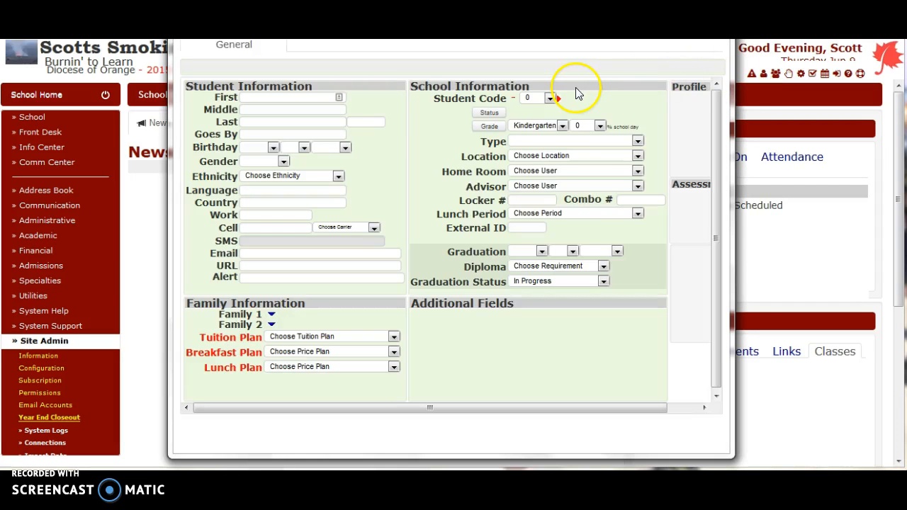
left_click(586, 68)
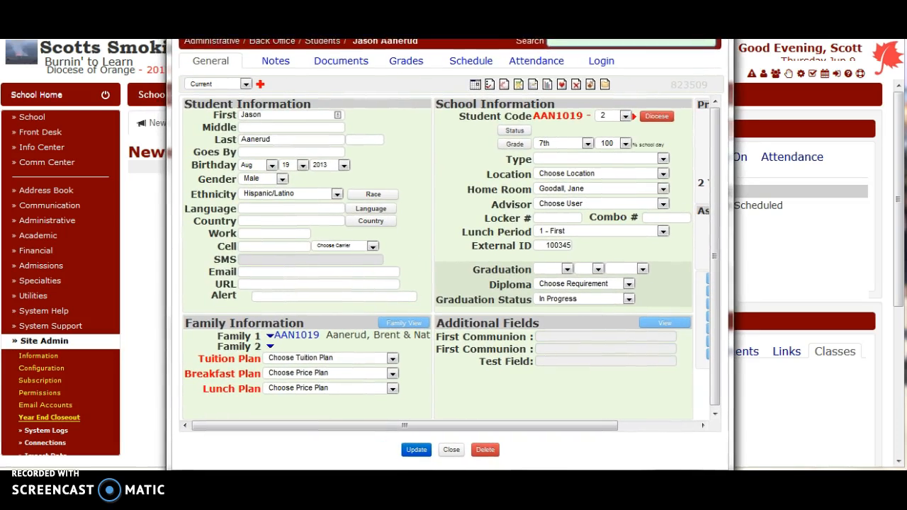
left_click(516, 62)
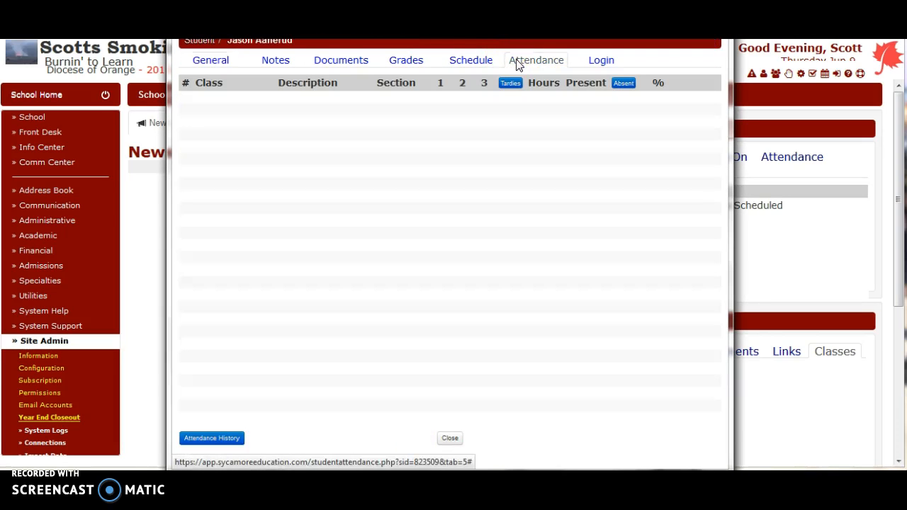
left_click(358, 65)
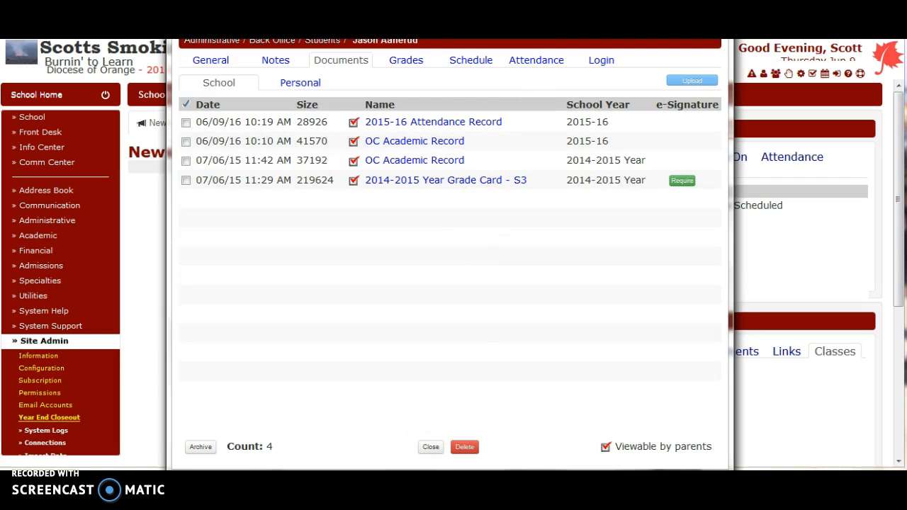
left_click(717, 15)
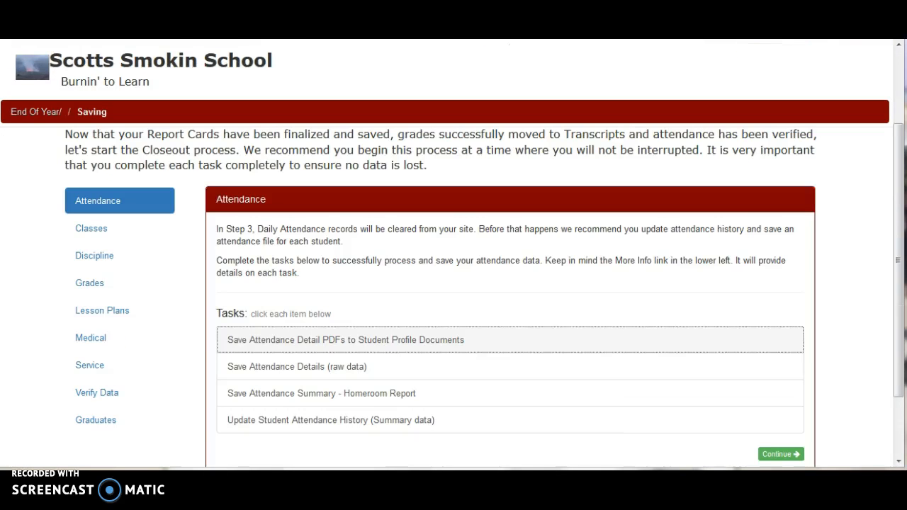
left_click(193, 27)
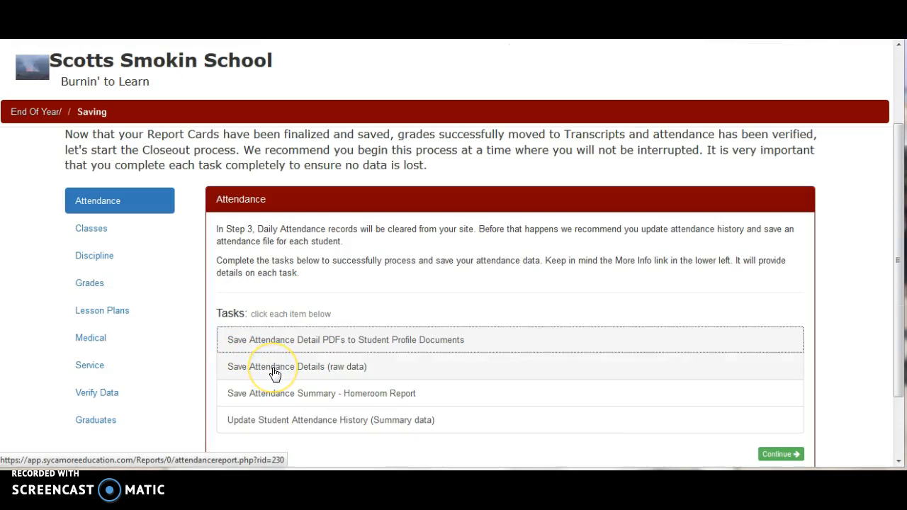
Step: Generate the Attendance Details (raw data) export with Homeroom Only enabled, and close the report window
left_click(275, 370)
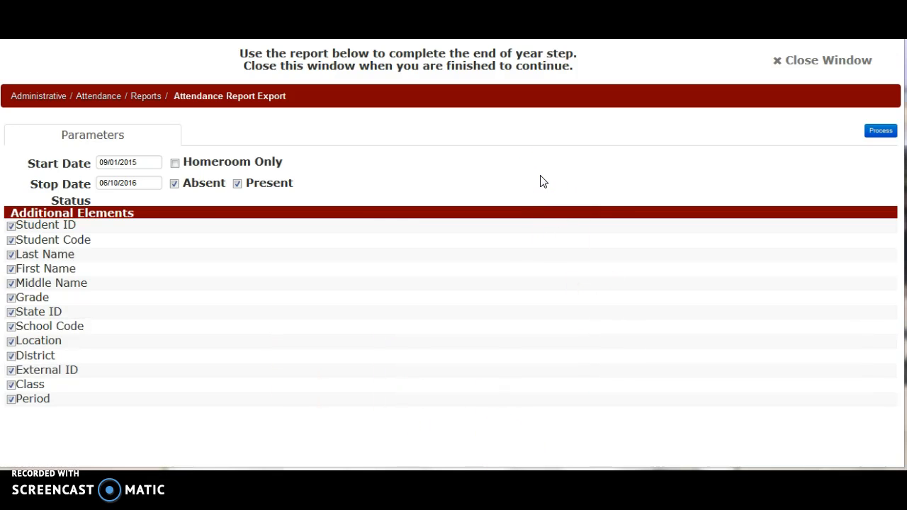
left_click(175, 163)
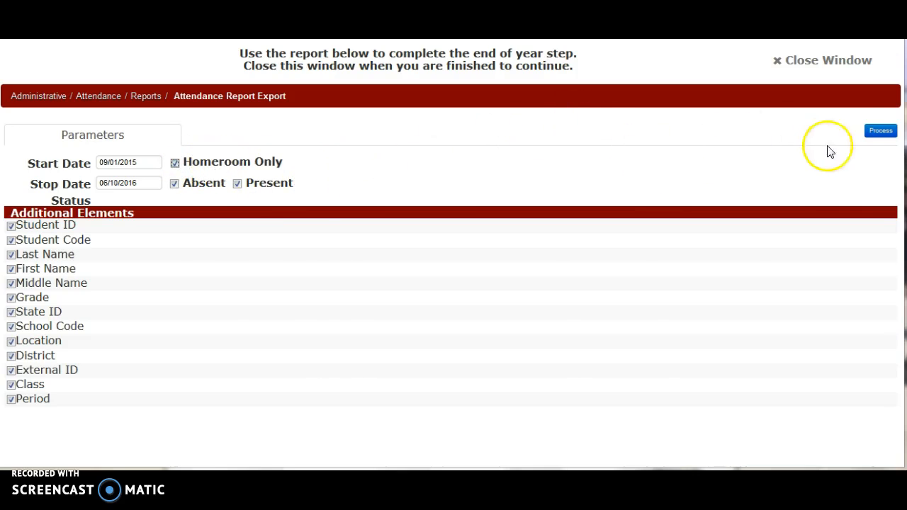
left_click(879, 132)
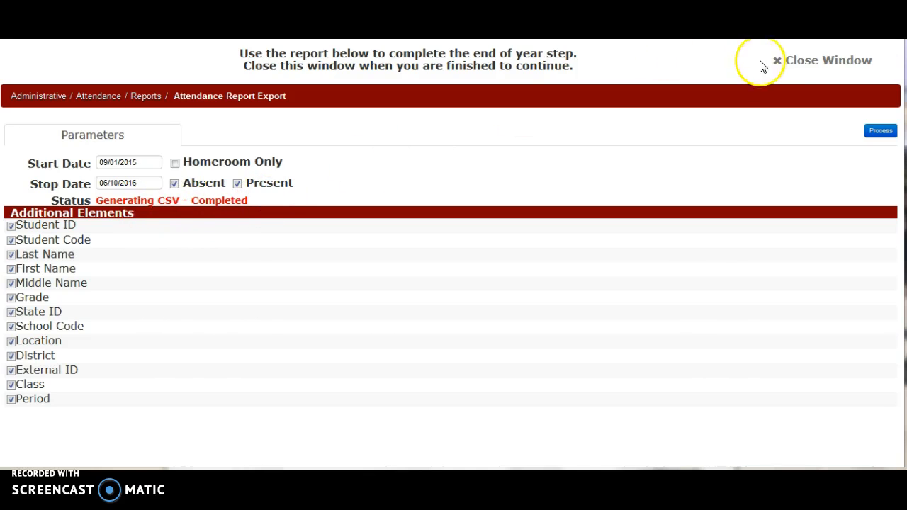
left_click(781, 63)
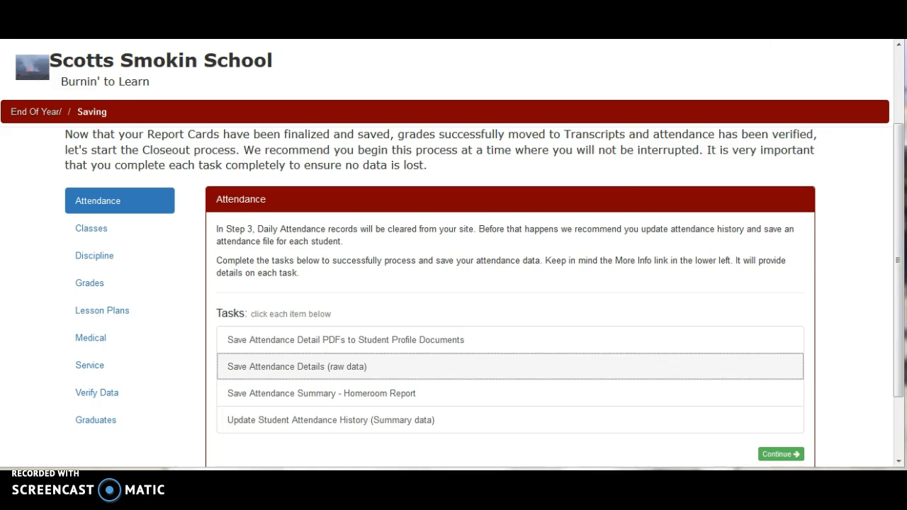
Step: Check the school's Report Archives for the saved attendance export and return to the closeout's Attendance tasks
key("alt+F4")
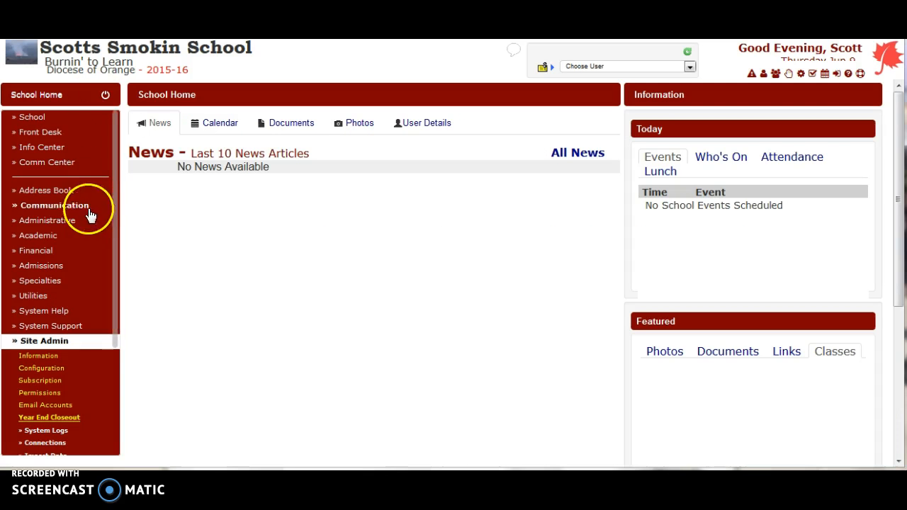
left_click(63, 222)
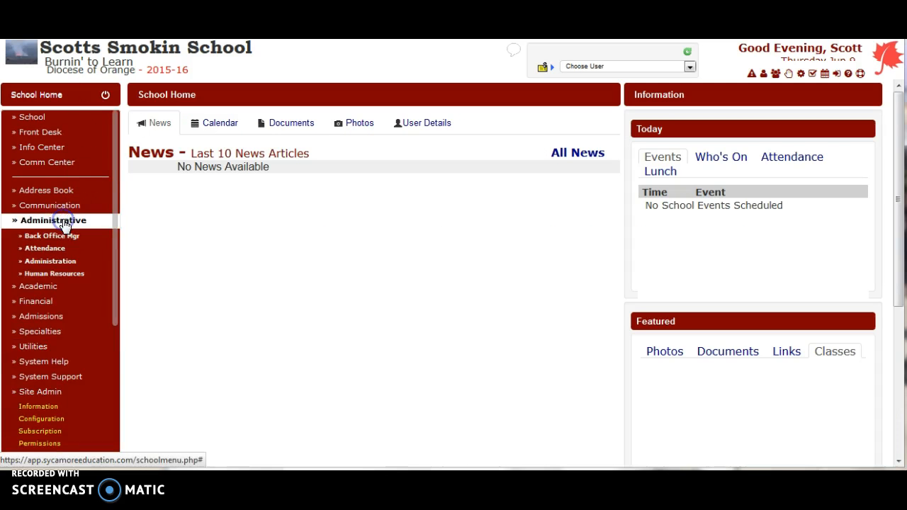
left_click(49, 262)
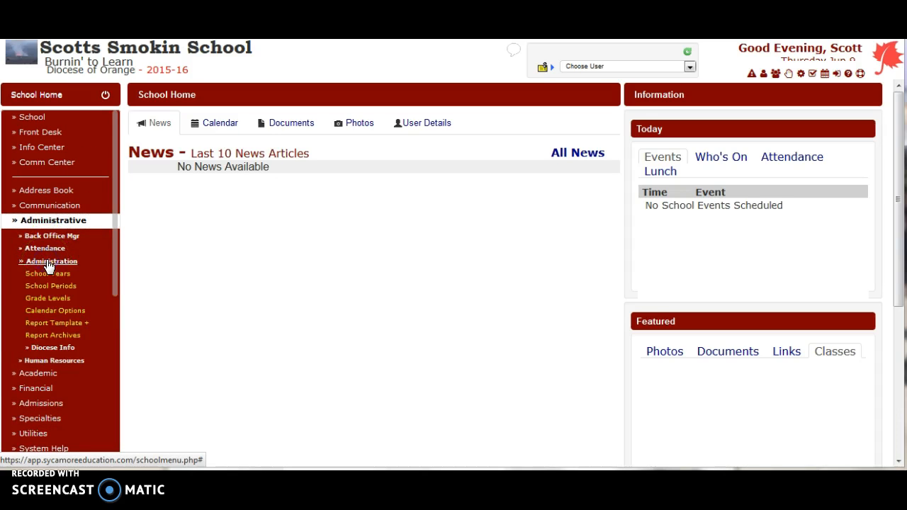
left_click(49, 338)
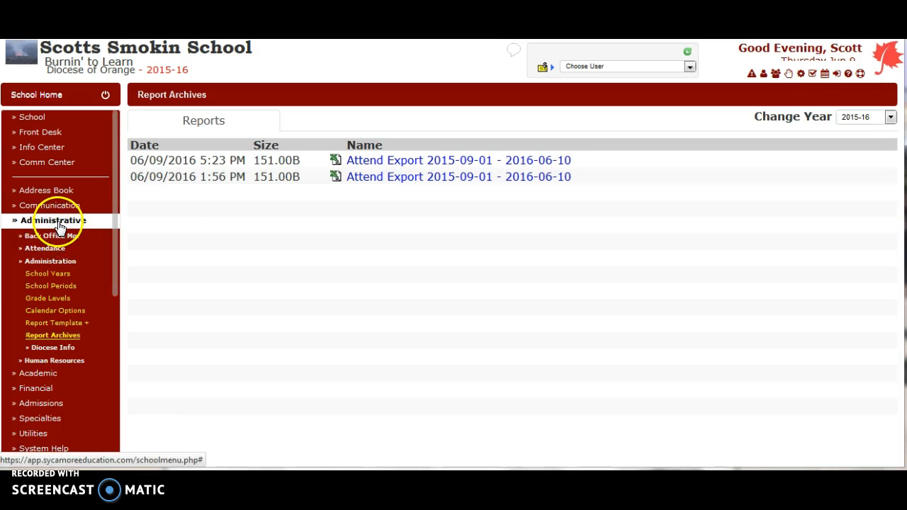
left_click(43, 265)
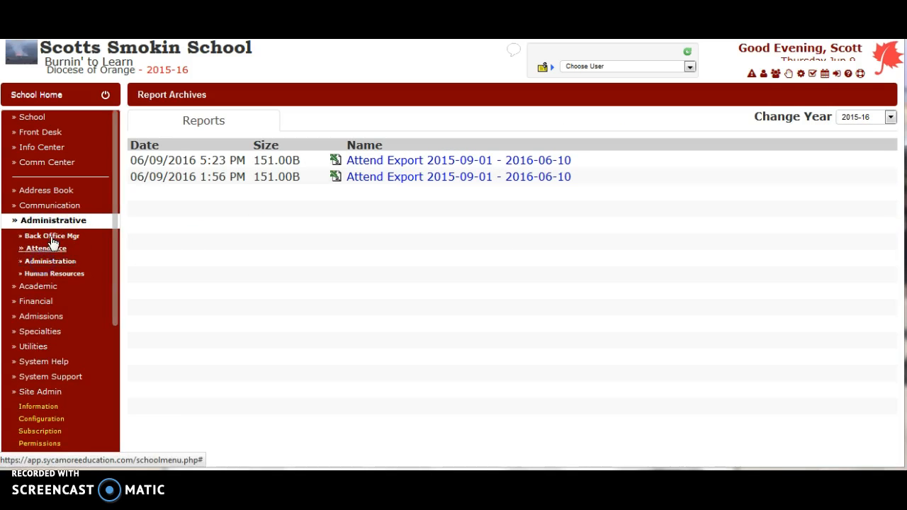
left_click(56, 221)
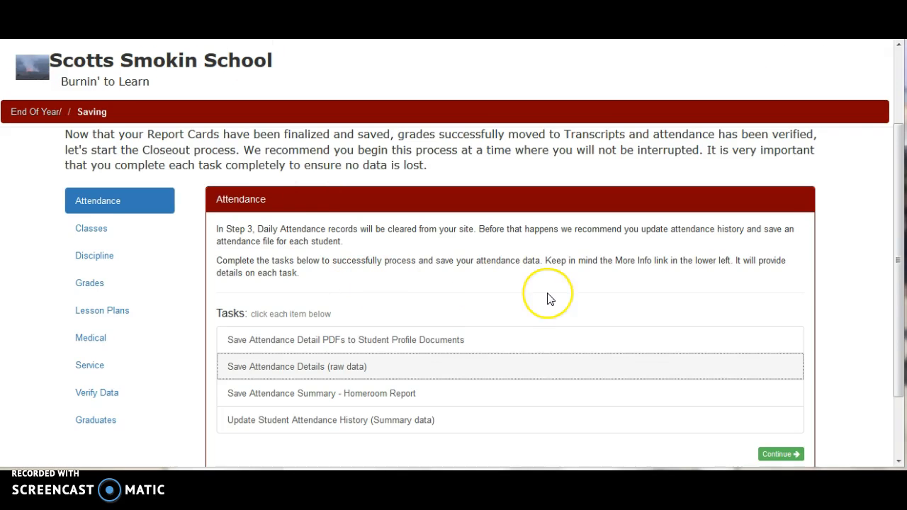
Step: Process the Attendance Summary - Homeroom Report, and view the grade selection of Update Student Attendance History (Summary data) without processing a grade
left_click(347, 397)
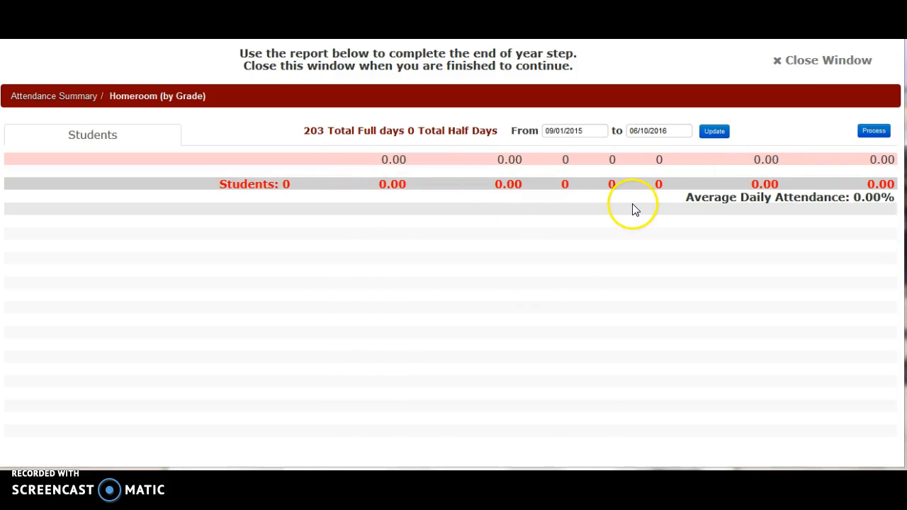
left_click(876, 132)
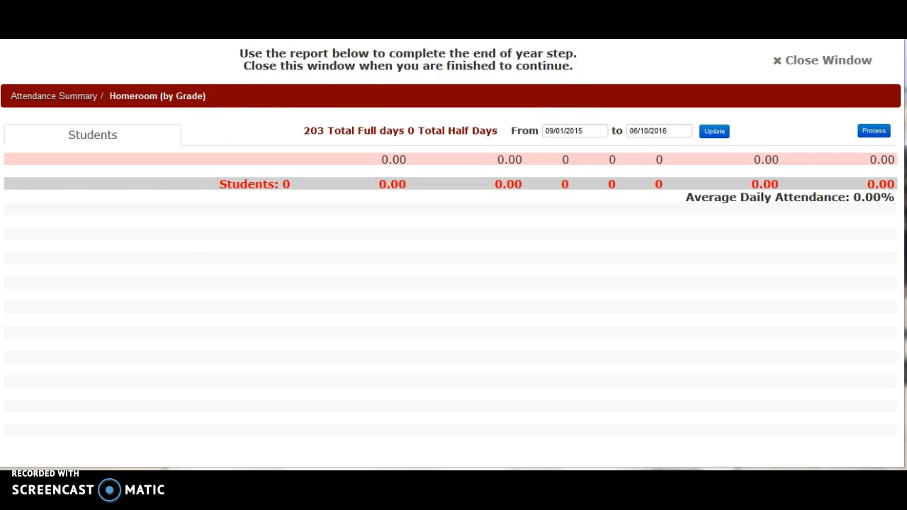
key("Escape")
left_click(328, 421)
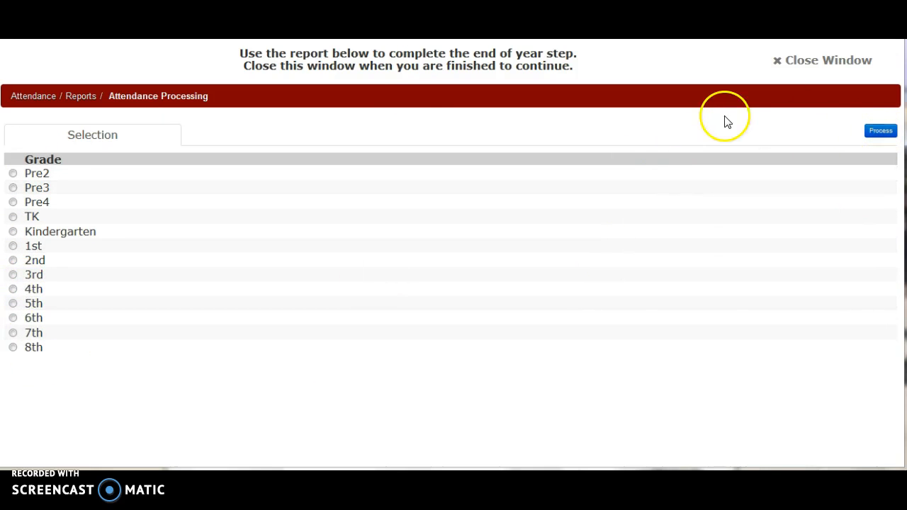
left_click(783, 59)
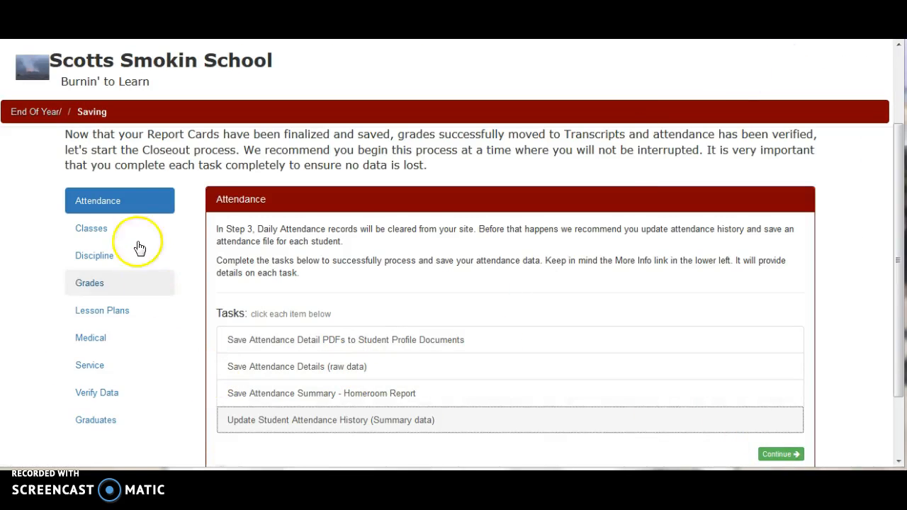
Step: Open the Classes task for saving a master copy of the class roster and load the 7th grade in the Class/Student Map
left_click(103, 227)
left_click(344, 314)
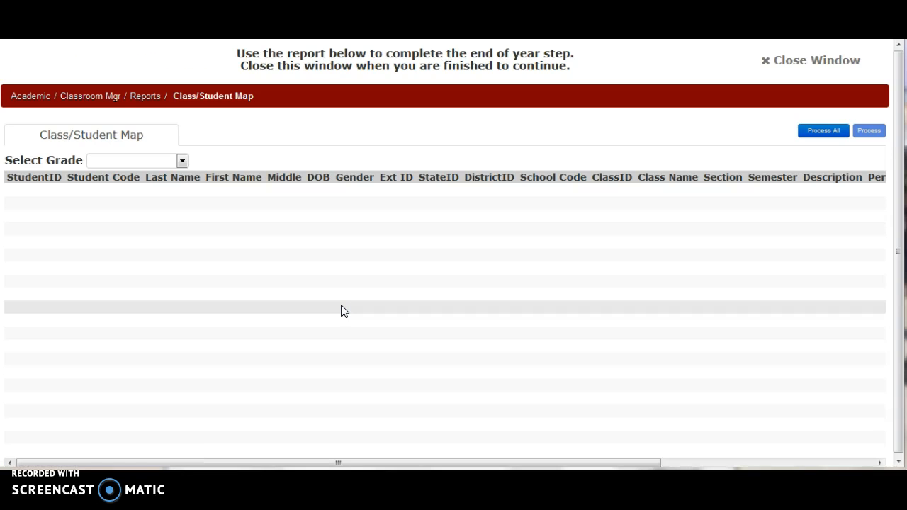
left_click(338, 280)
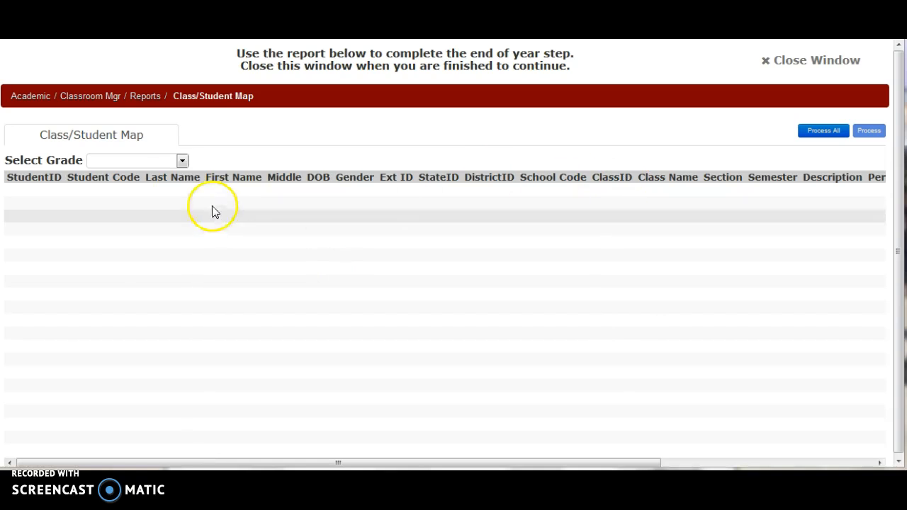
left_click(165, 161)
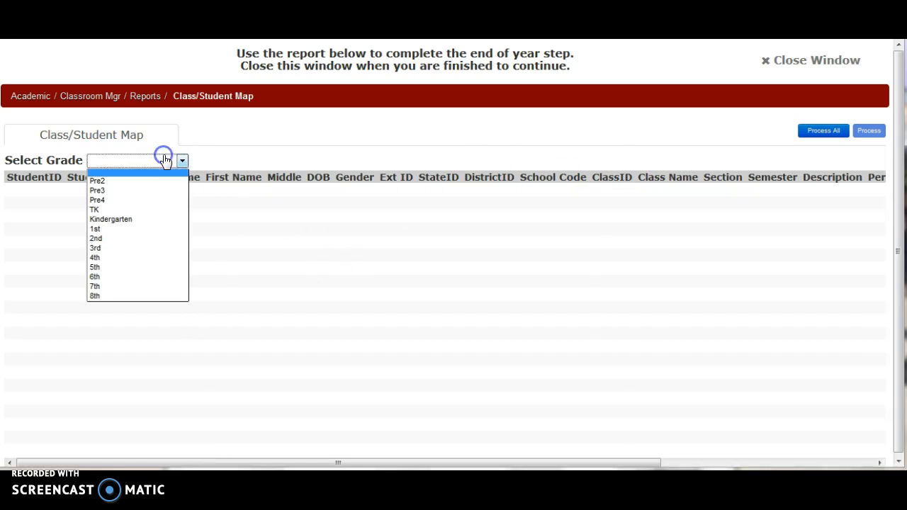
left_click(97, 287)
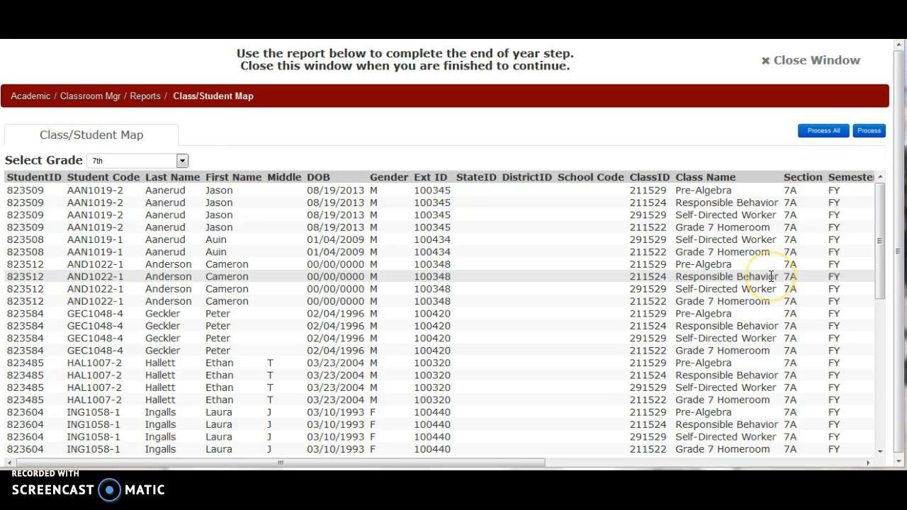
Step: Process the Class/Student Map for all grades and close the report window
left_click(820, 238)
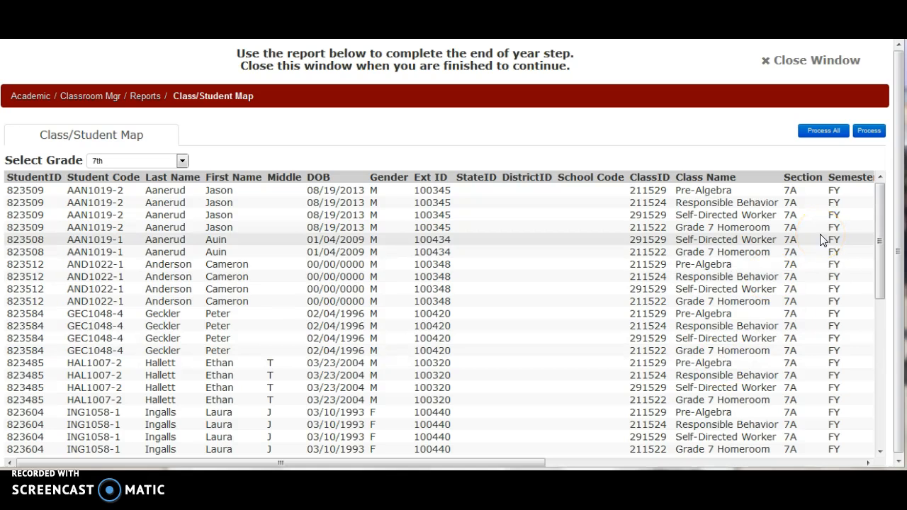
left_click(824, 131)
left_click(485, 226)
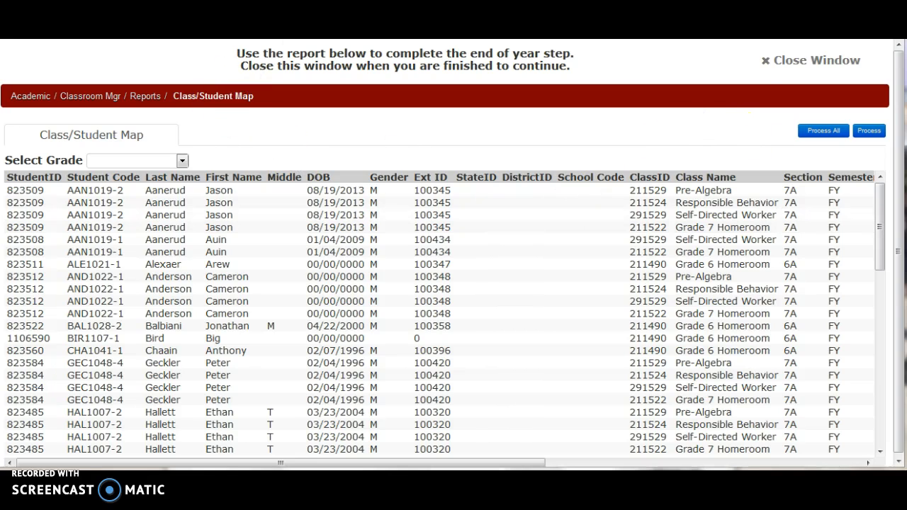
left_click(757, 63)
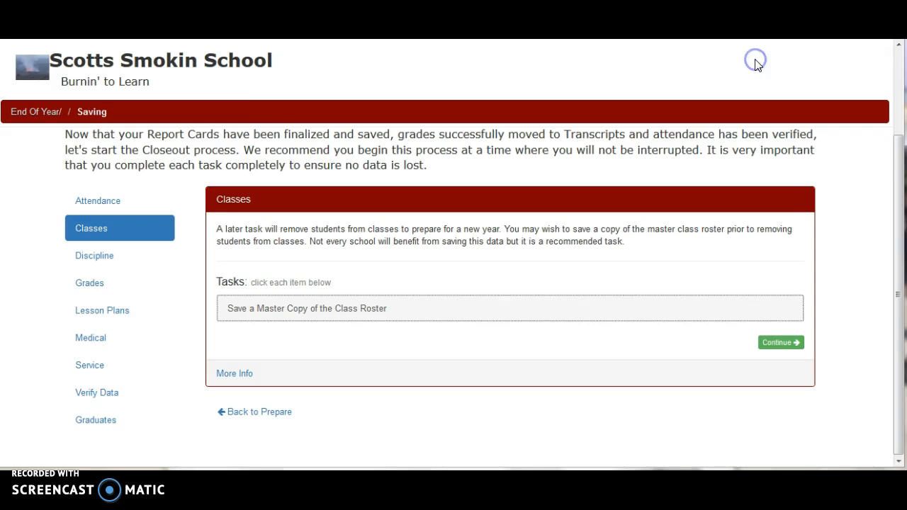
Step: Look through the remaining saving tasks from Discipline to Service, viewing the Master Student Service Log export without processing it
left_click(87, 258)
left_click(89, 282)
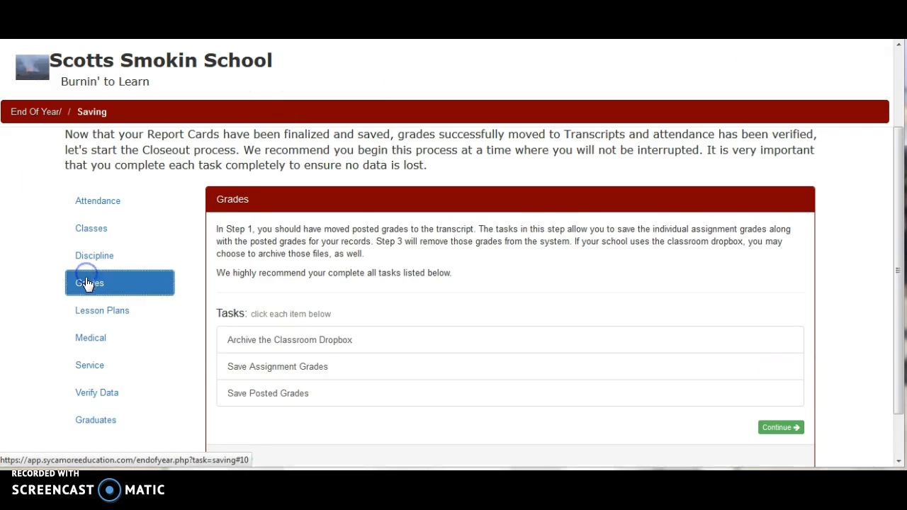
left_click(88, 314)
left_click(90, 336)
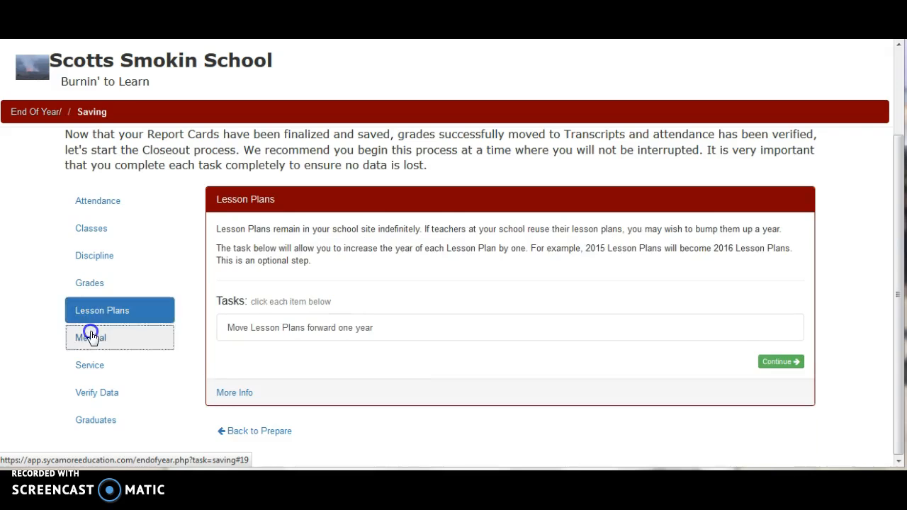
left_click(763, 344)
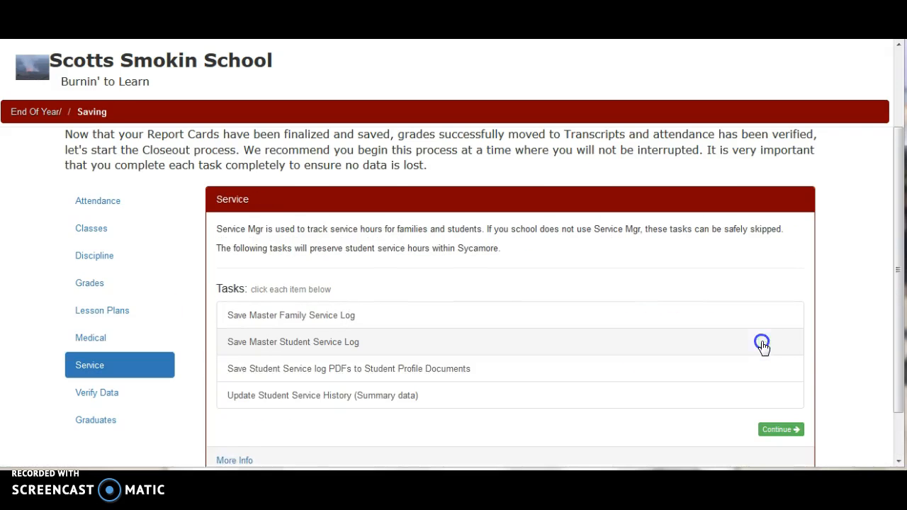
left_click(762, 344)
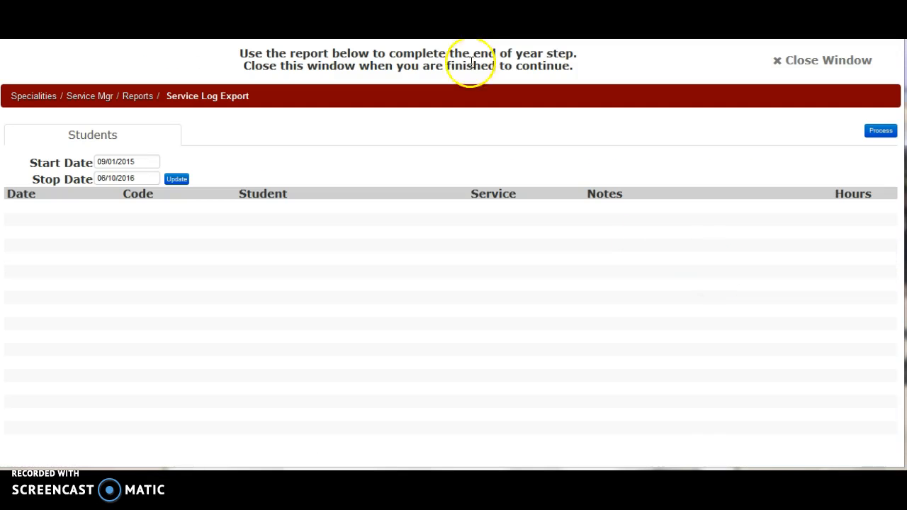
key("ctrl+w")
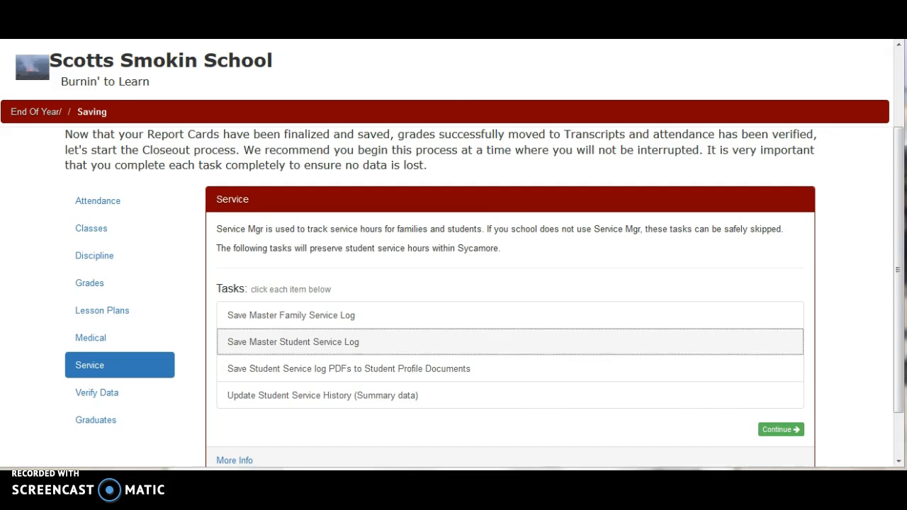
Step: View the Graduates tasks and proceed to Step 3 - Clearing Your Data, agreeing that all necessary data has been saved
left_click(106, 428)
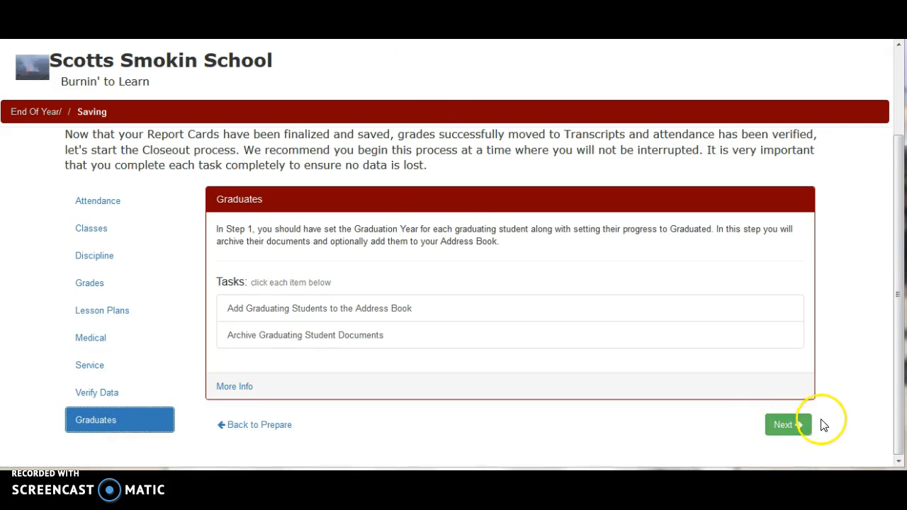
left_click(794, 429)
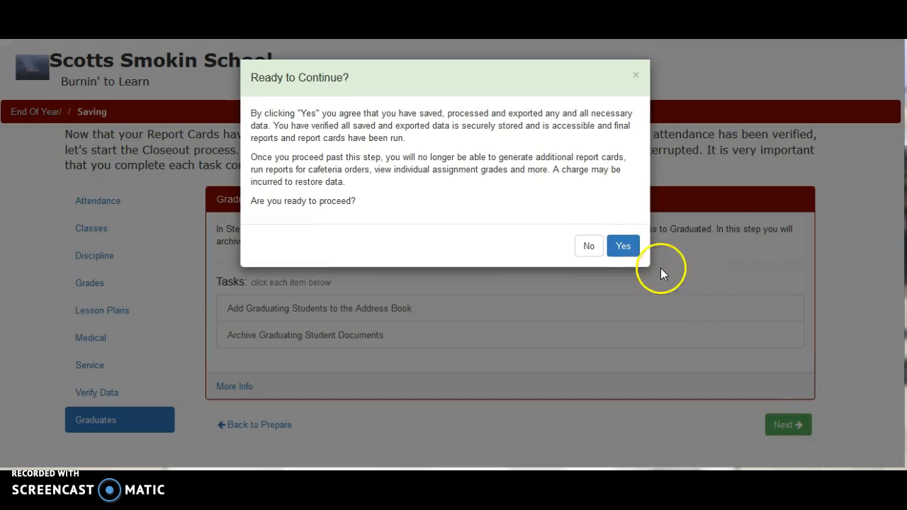
left_click(631, 248)
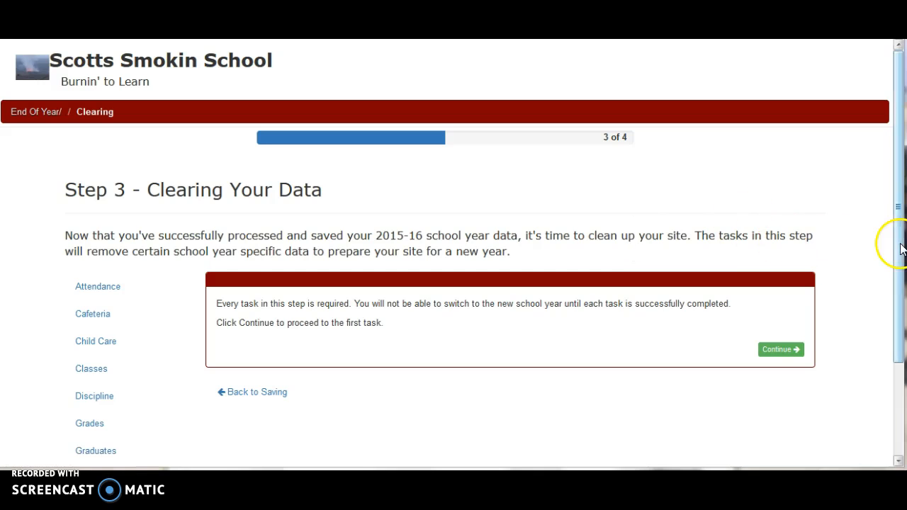
Step: View Clear Daily Attendance Details with the 2nd grade selected, and close the report window without clearing any records
left_click_drag(899, 243, 895, 316)
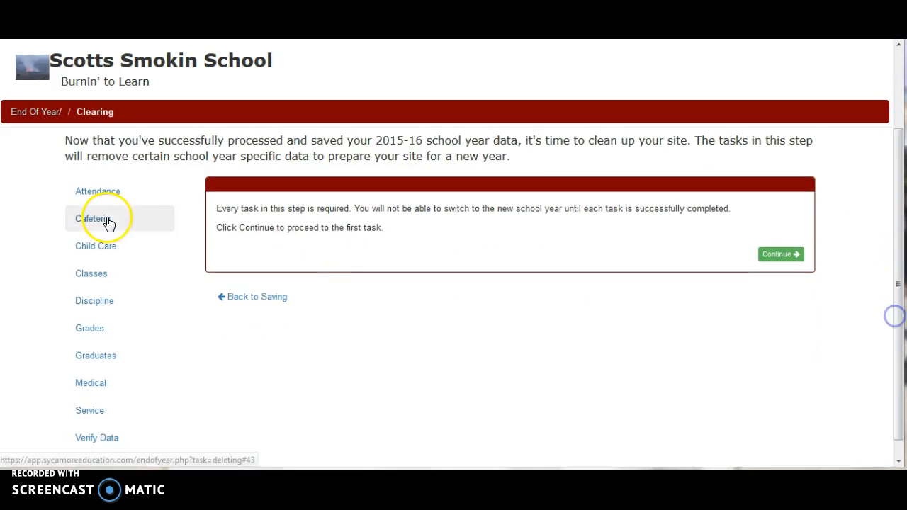
left_click(91, 200)
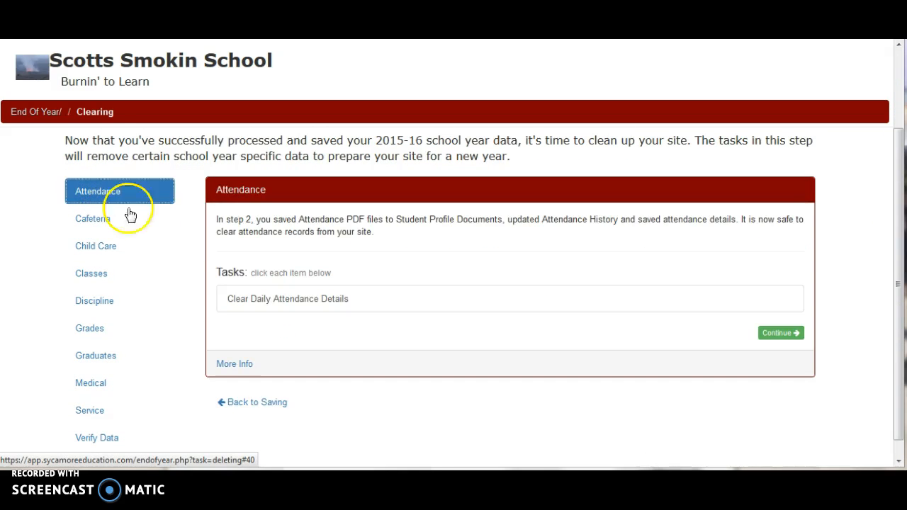
left_click(263, 302)
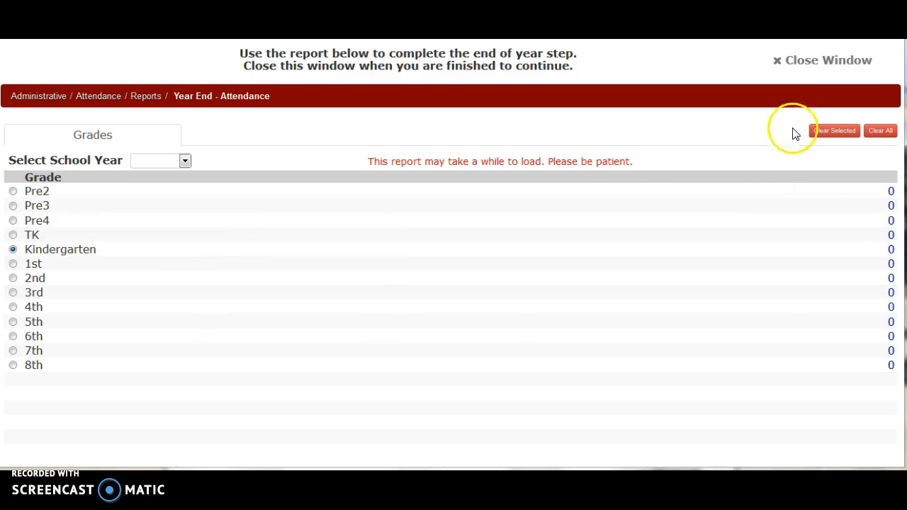
left_click(13, 279)
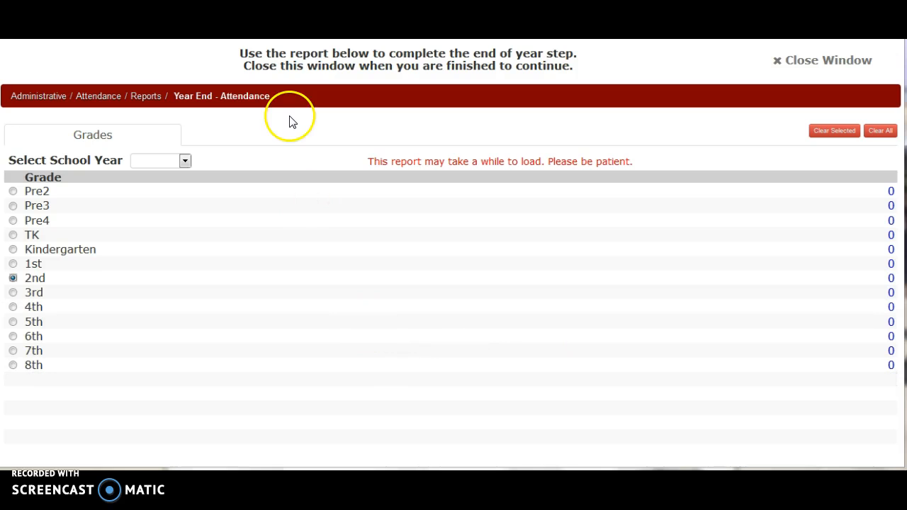
left_click(783, 65)
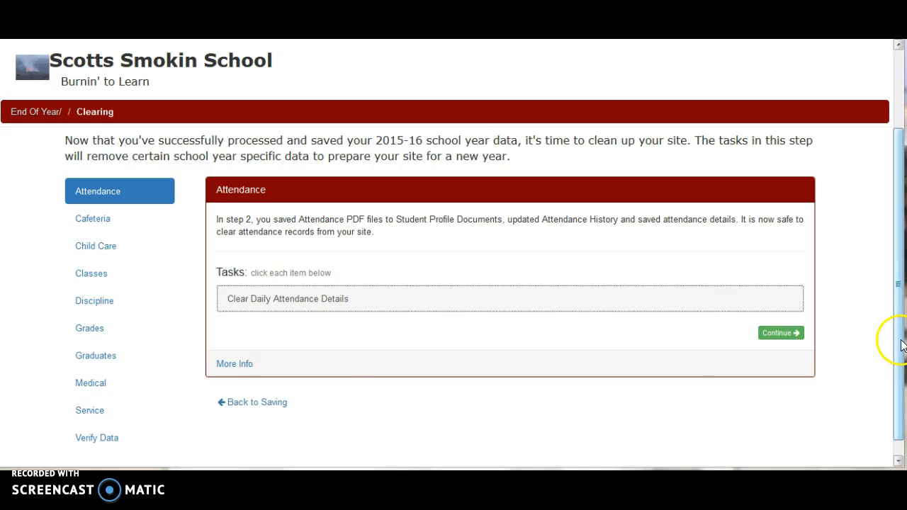
Step: Review the Year End Checklist under Verify Data, and confirm proceeding to the Wrapping Up step
scroll(897, 358, "down", 1)
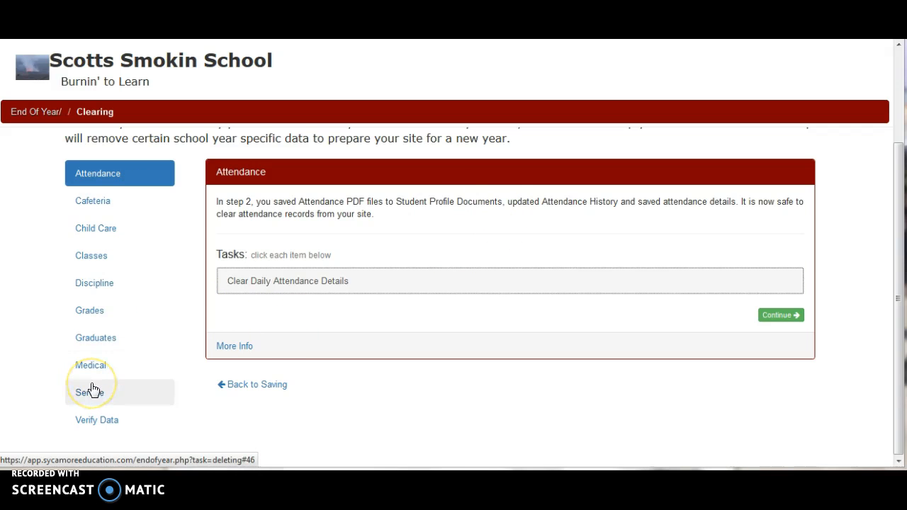
left_click(99, 423)
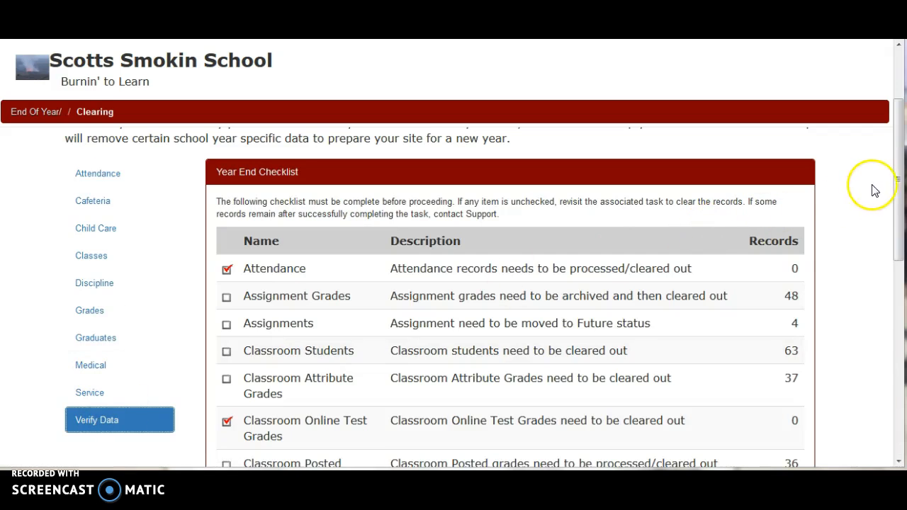
left_click_drag(898, 178, 898, 227)
mouse_move(899, 225)
left_mouse_down()
mouse_move(899, 236)
mouse_move(901, 218)
left_mouse_up()
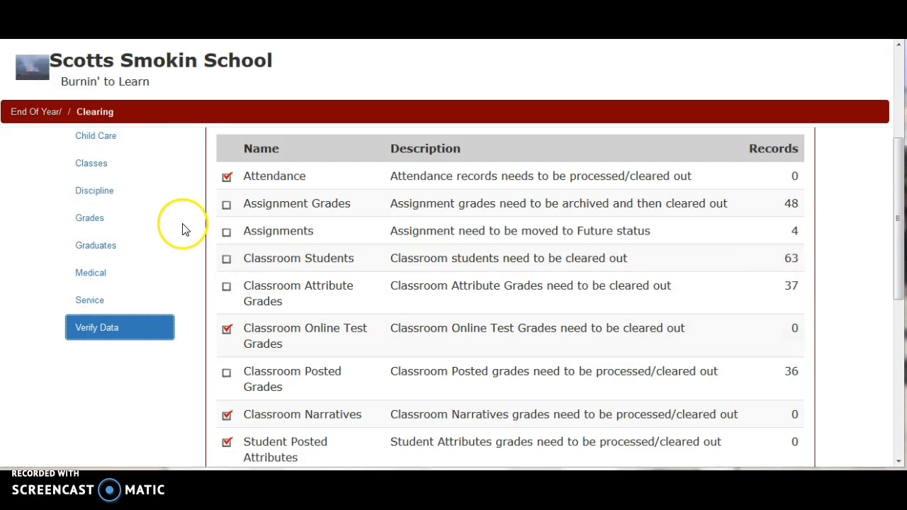
left_click_drag(901, 222, 855, 401)
left_click(795, 446)
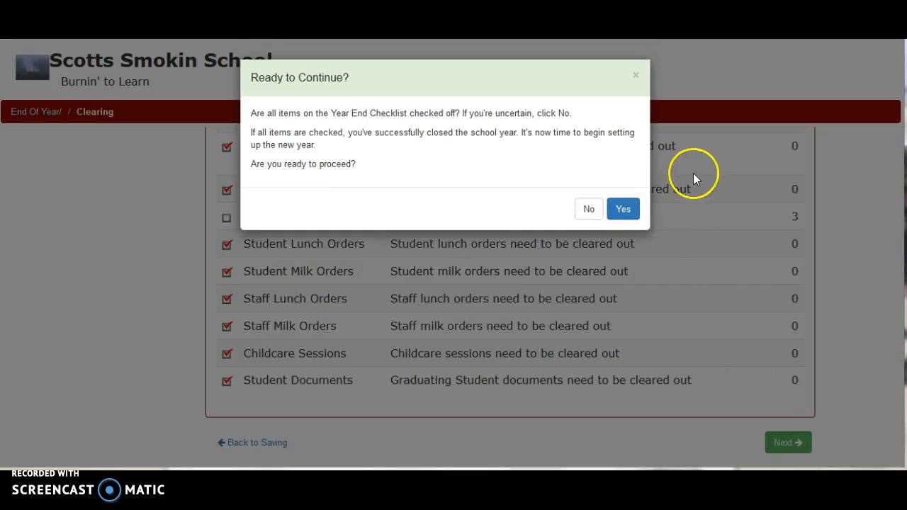
left_click(623, 211)
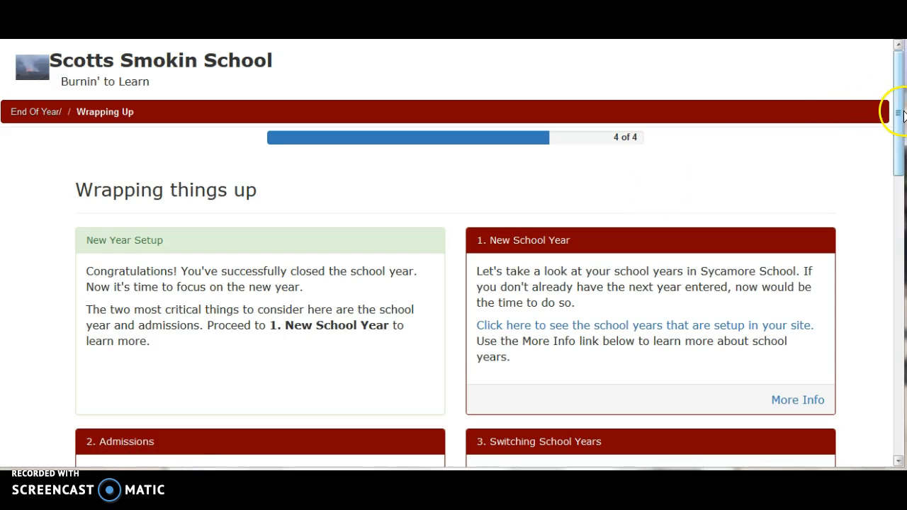
Step: Read through the Wrapping Up instructions on the new school year, admissions, switching years, enrollment, classes and other considerations
left_click_drag(898, 116, 898, 140)
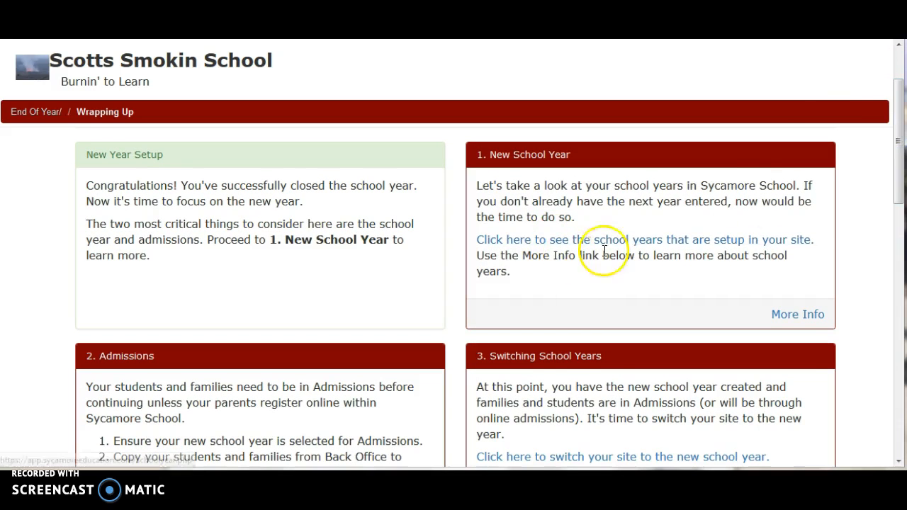
left_click_drag(897, 170, 895, 229)
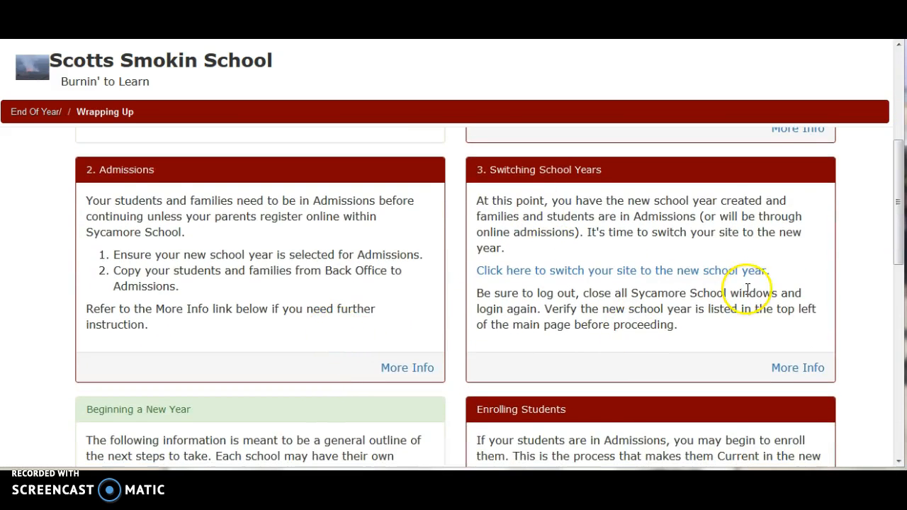
left_click_drag(899, 237, 897, 300)
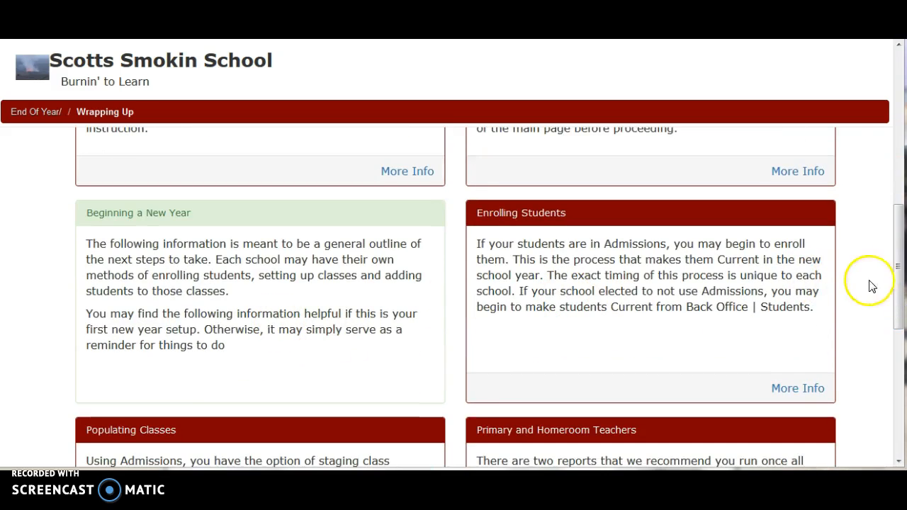
left_click_drag(901, 284, 900, 377)
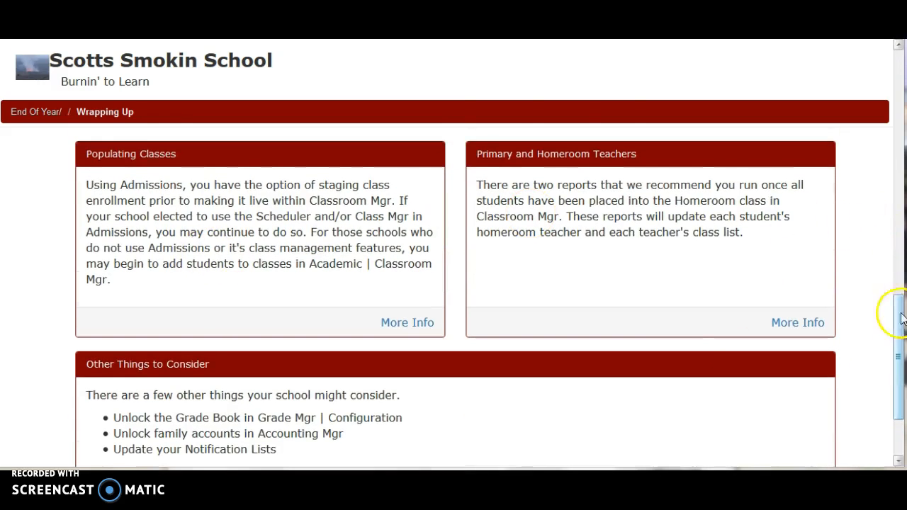
left_click_drag(896, 318, 898, 162)
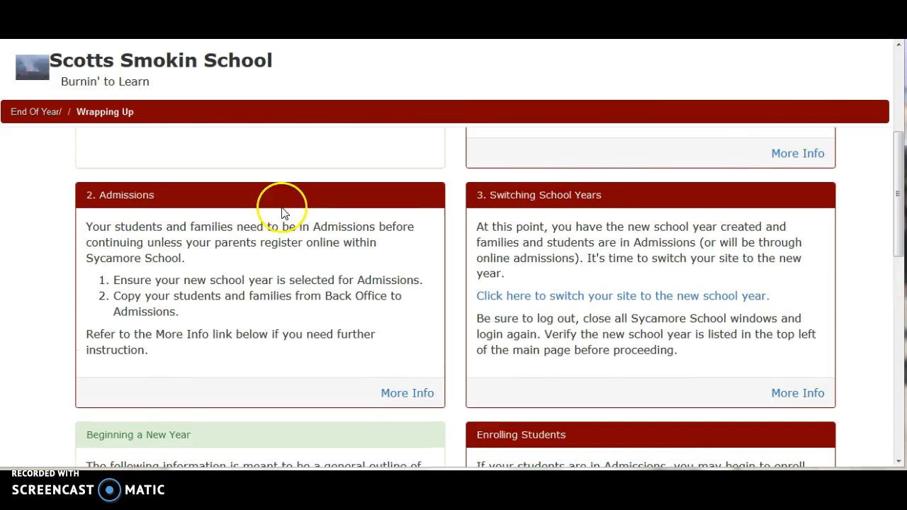
left_click_drag(897, 234, 894, 436)
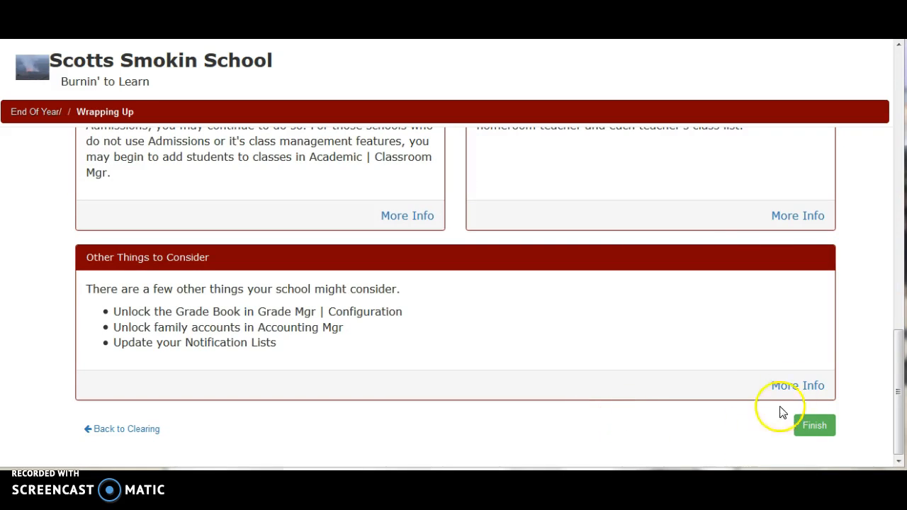
left_click_drag(899, 340, 891, 51)
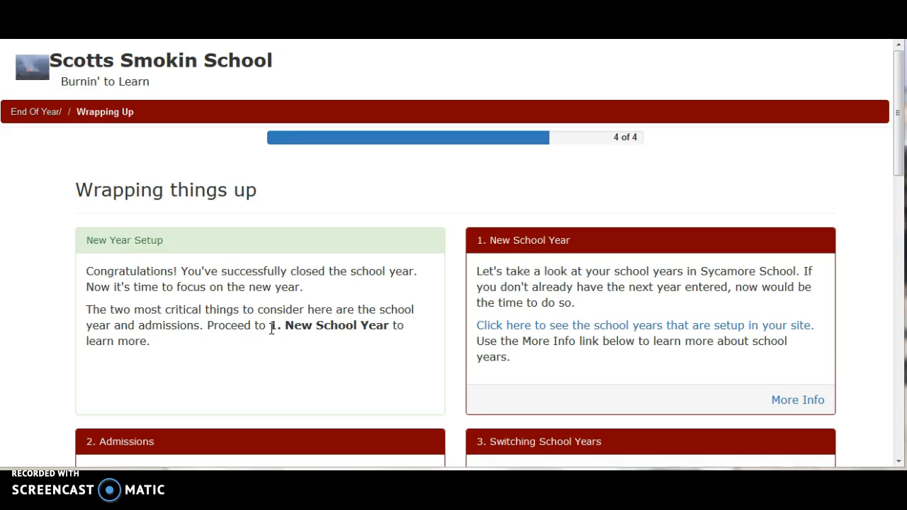
Step: Return to the Clearing step and examine the Year End Checklist under Verify Data for unchecked items
left_click_drag(898, 135, 893, 461)
left_click(132, 429)
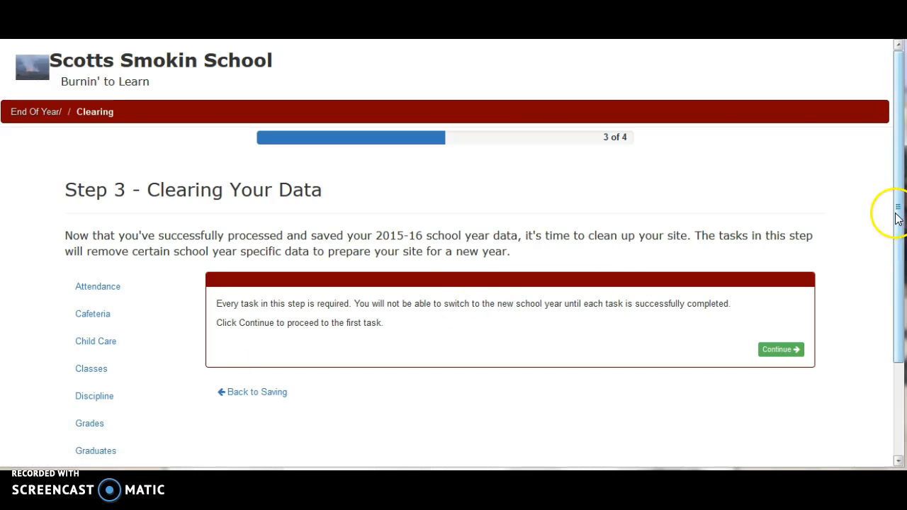
left_click_drag(898, 197, 879, 328)
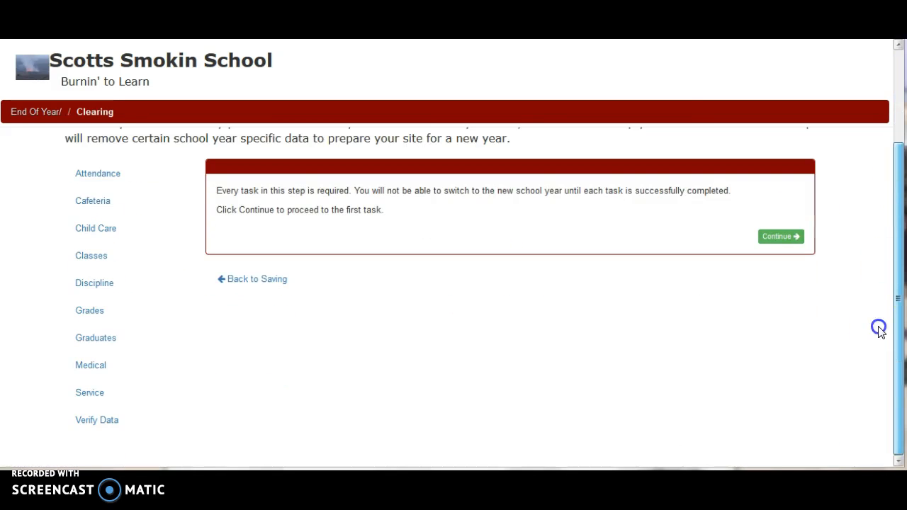
left_click(100, 422)
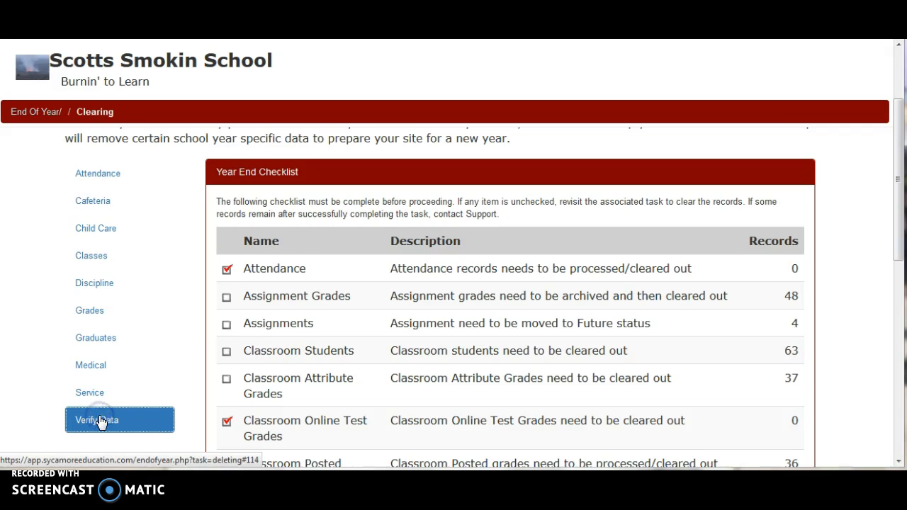
left_click_drag(891, 234, 895, 272)
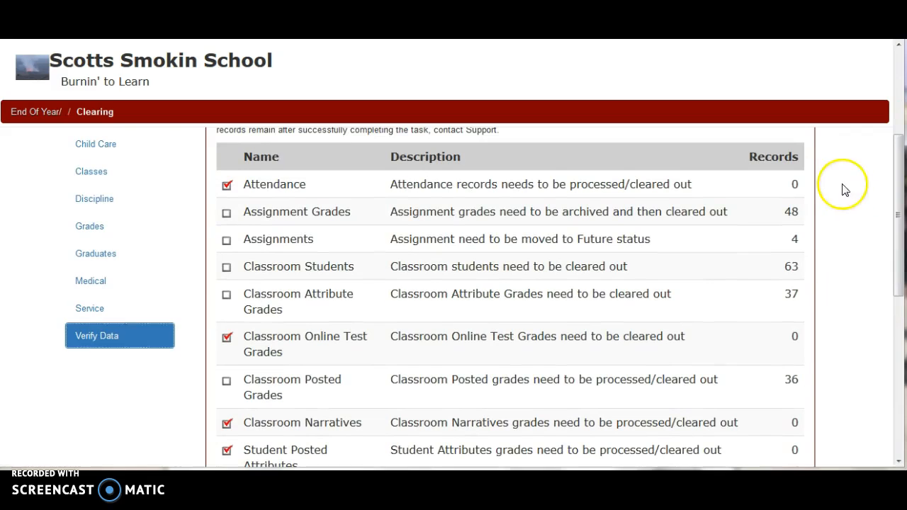